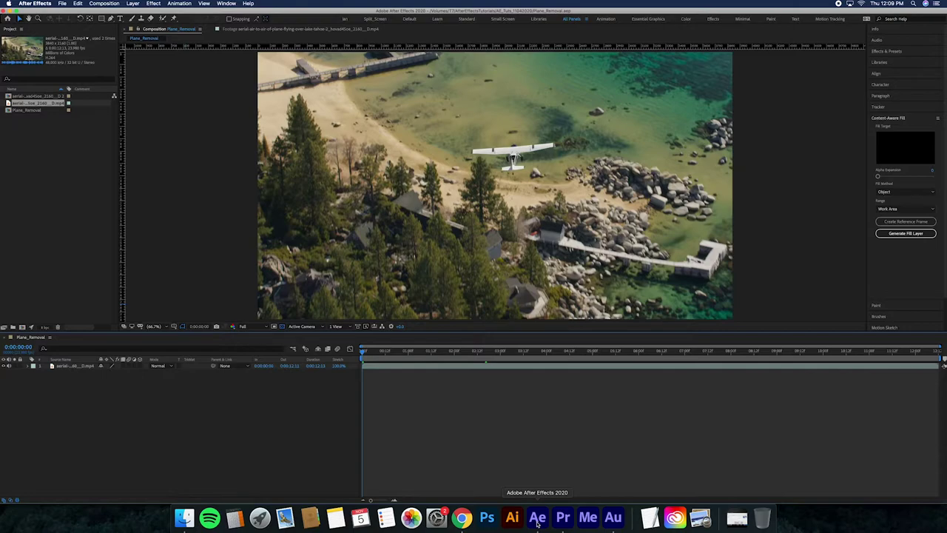
- Reveal the footage layer's Mask 1 and preview the plane drifting across it
{"action": "left_click", "coordinate": [46, 366]}
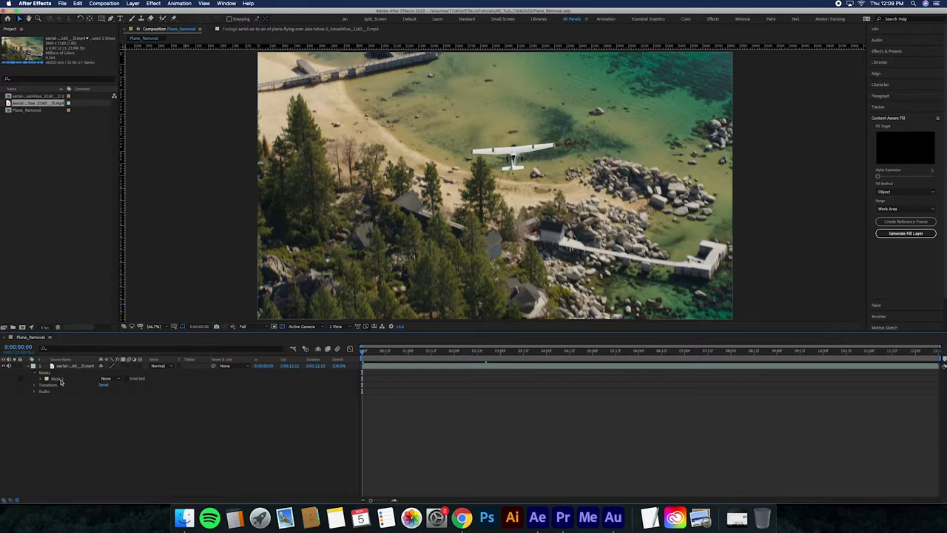
{"action": "left_click", "coordinate": [60, 379]}
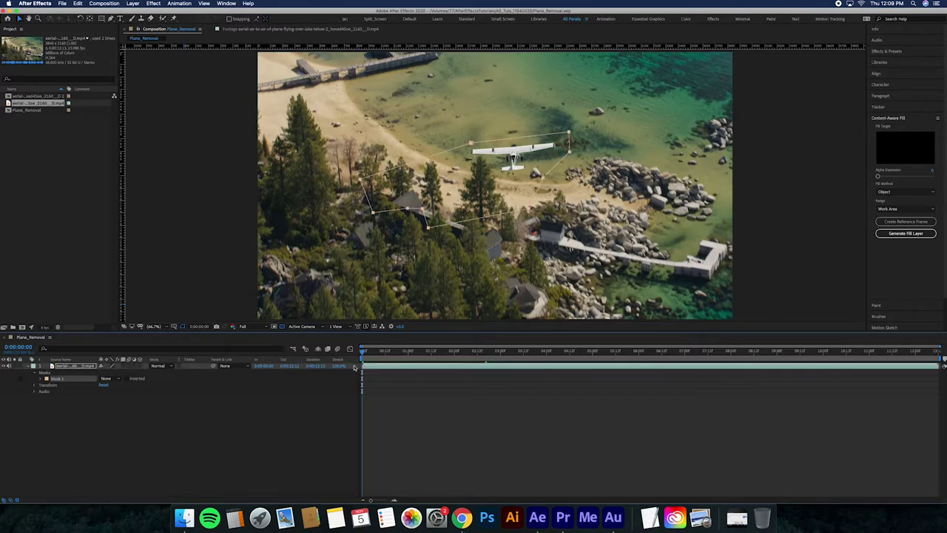
{"action": "left_click_drag", "start_coordinate": [368, 354], "coordinate": [763, 369]}
{"action": "key", "text": "space"}
{"action": "key", "text": "space"}
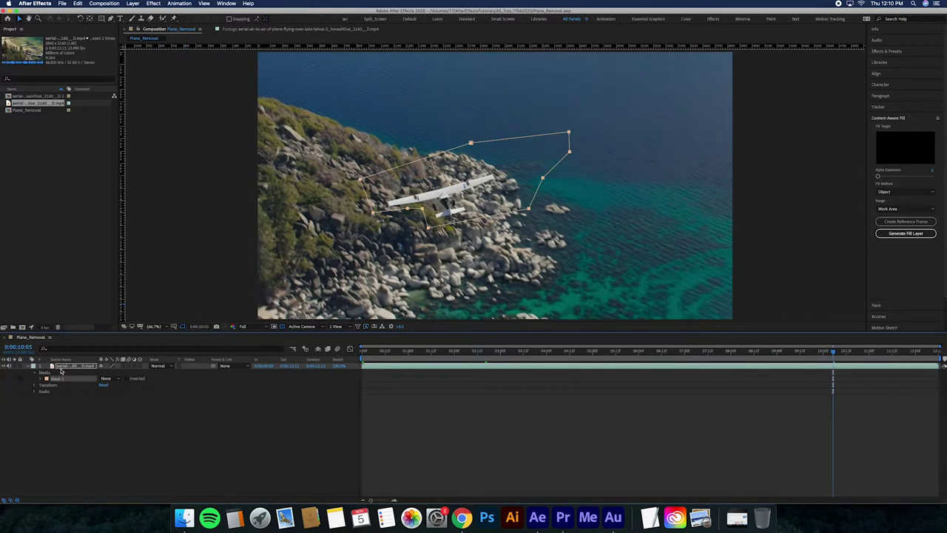
- Build a new composition from the aerial plane footage and advance a few frames
{"action": "left_click", "coordinate": [25, 137]}
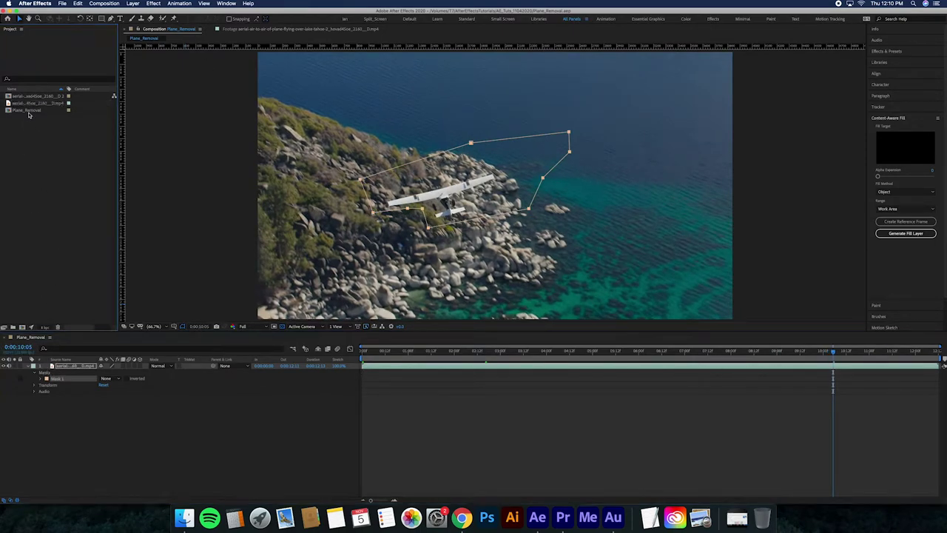
{"action": "left_click_drag", "start_coordinate": [34, 103], "coordinate": [23, 326]}
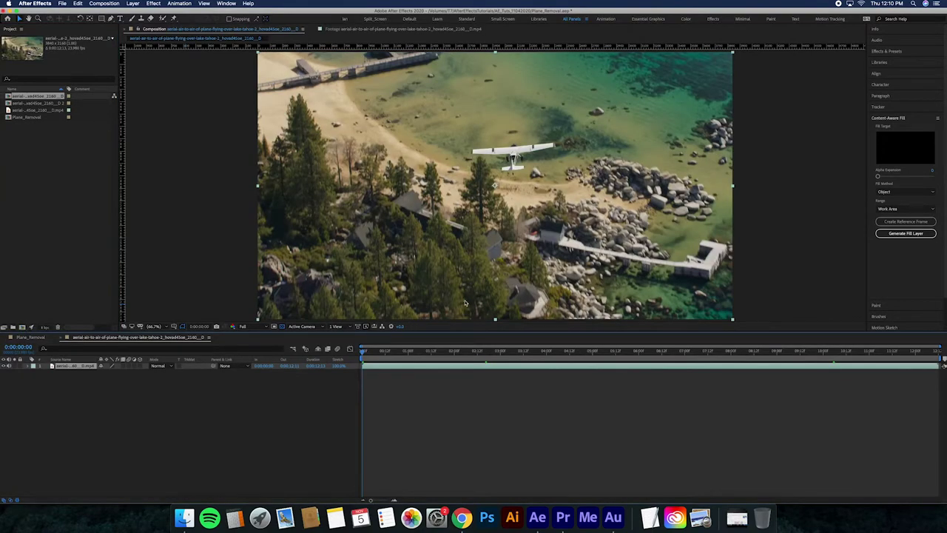
{"action": "left_click_drag", "start_coordinate": [366, 355], "coordinate": [219, 279]}
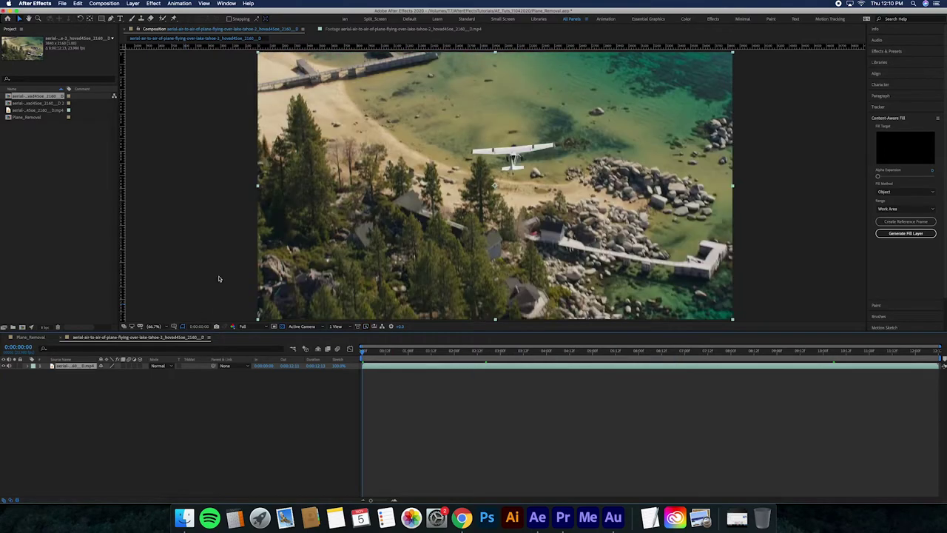
- Draw a closed Pen-tool polygon mask around the plane, then expand the layer to show Mask 1
{"action": "left_click", "coordinate": [111, 18]}
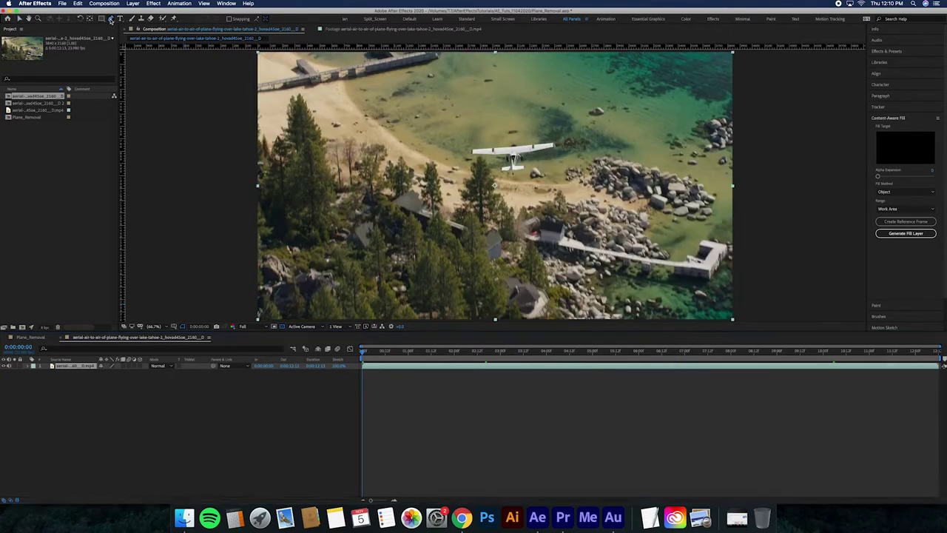
{"action": "left_click", "coordinate": [564, 130]}
{"action": "left_click", "coordinate": [565, 157]}
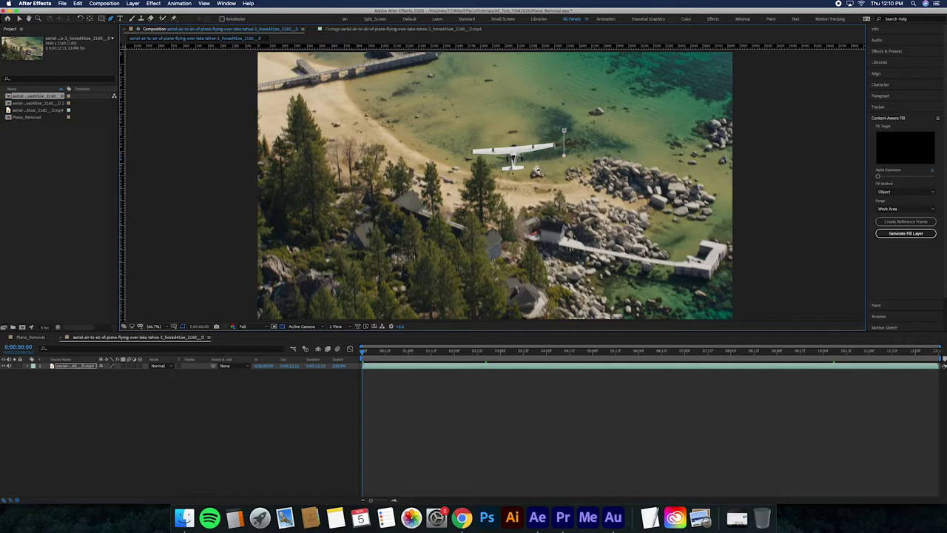
{"action": "left_click", "coordinate": [535, 164]}
{"action": "left_click", "coordinate": [460, 203]}
{"action": "left_click", "coordinate": [405, 139]}
{"action": "left_click", "coordinate": [566, 132]}
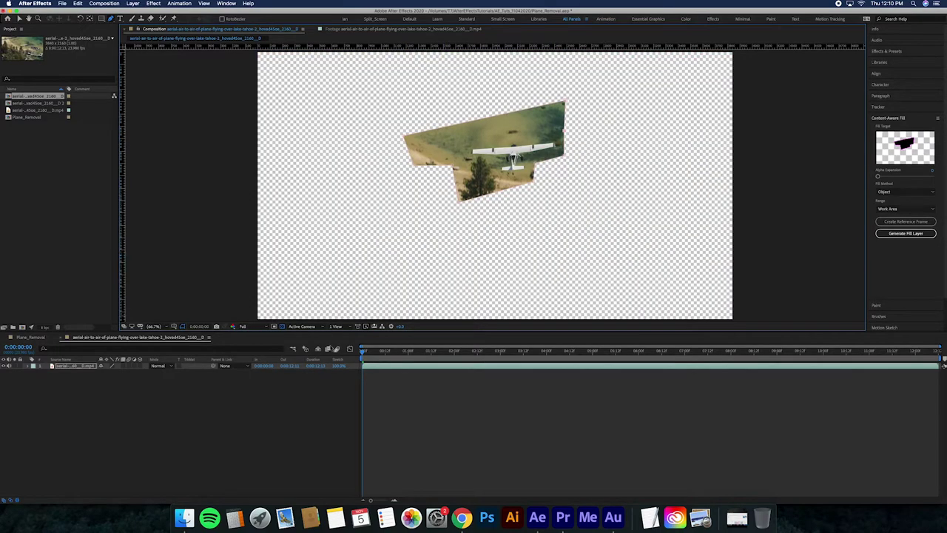
{"action": "left_click", "coordinate": [30, 368]}
{"action": "left_click", "coordinate": [34, 373]}
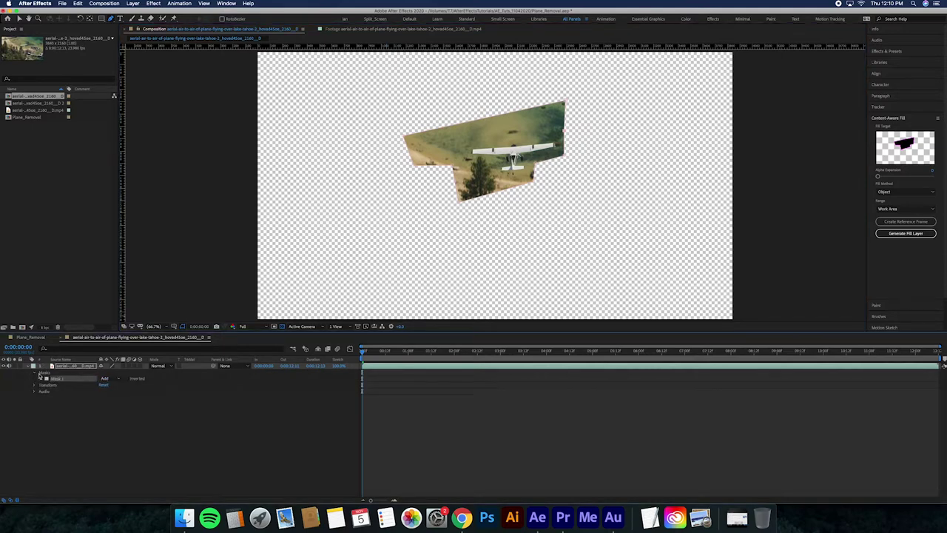
- Keep Mask 1 in Add mode and stretch its right corner over the plane
{"action": "left_click", "coordinate": [109, 379]}
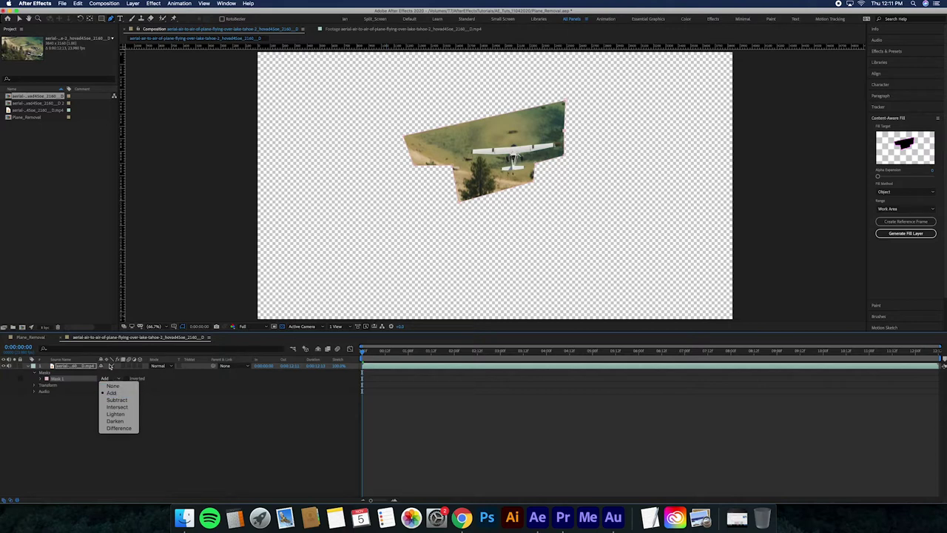
{"action": "left_click", "coordinate": [29, 369]}
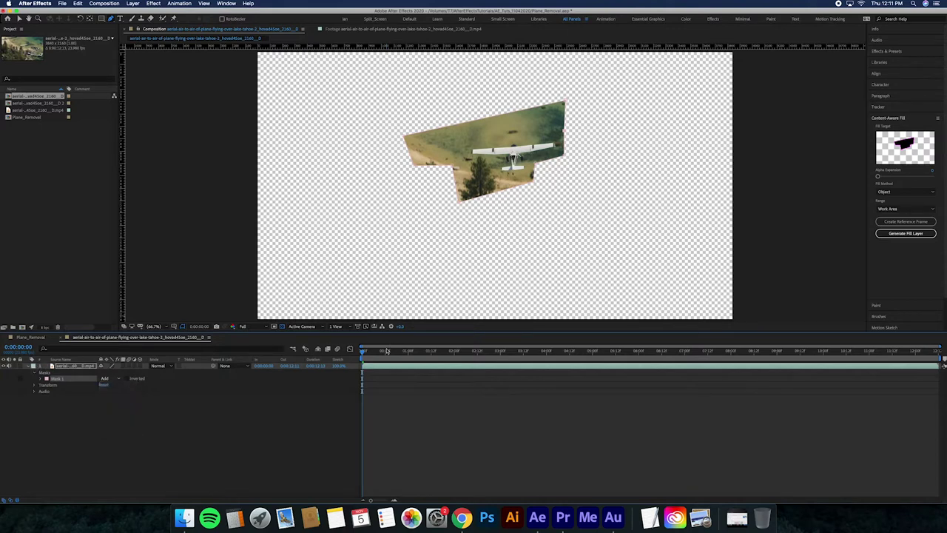
{"action": "left_click_drag", "start_coordinate": [366, 353], "coordinate": [419, 345]}
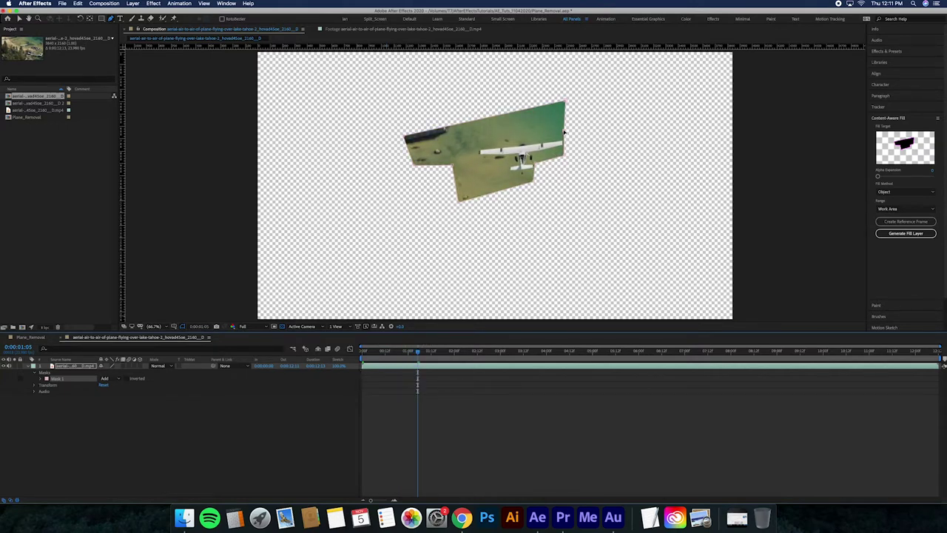
{"action": "left_click_drag", "start_coordinate": [564, 132], "coordinate": [574, 152]}
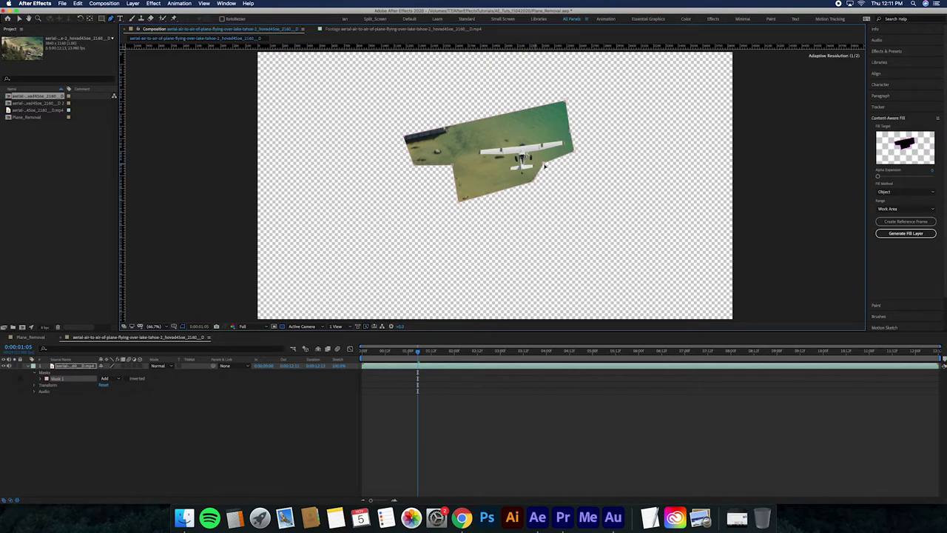
- At a later frame, pull the mask's lower-left corners leftward to cover the plane's wing
{"action": "left_click_drag", "start_coordinate": [417, 352], "coordinate": [938, 360]}
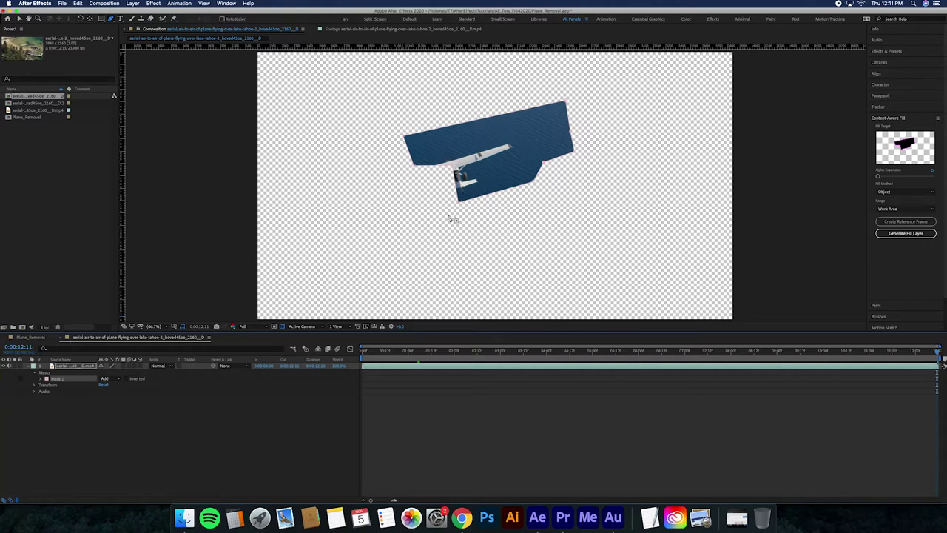
{"action": "left_click_drag", "start_coordinate": [454, 169], "coordinate": [402, 206]}
{"action": "left_click_drag", "start_coordinate": [404, 170], "coordinate": [371, 176]}
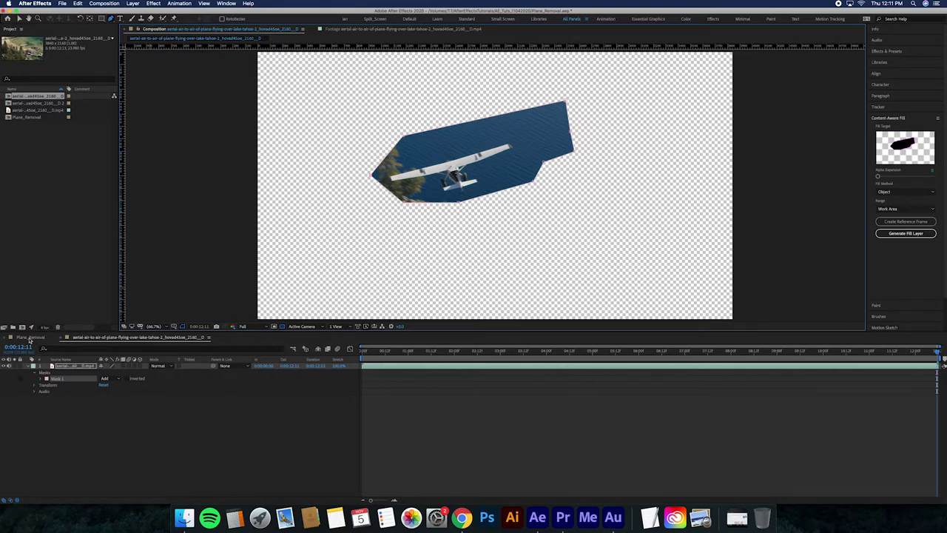
- Switch to the Plane_Removal composition and scrub to a later frame showing the plane
{"action": "left_click", "coordinate": [28, 338]}
{"action": "left_click_drag", "start_coordinate": [379, 351], "coordinate": [843, 373]}
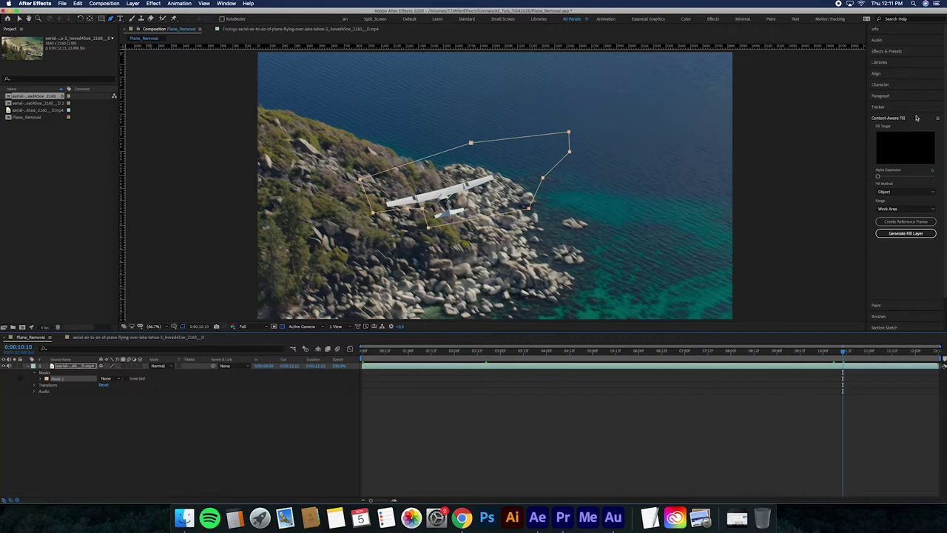
{"action": "left_click", "coordinate": [226, 4]}
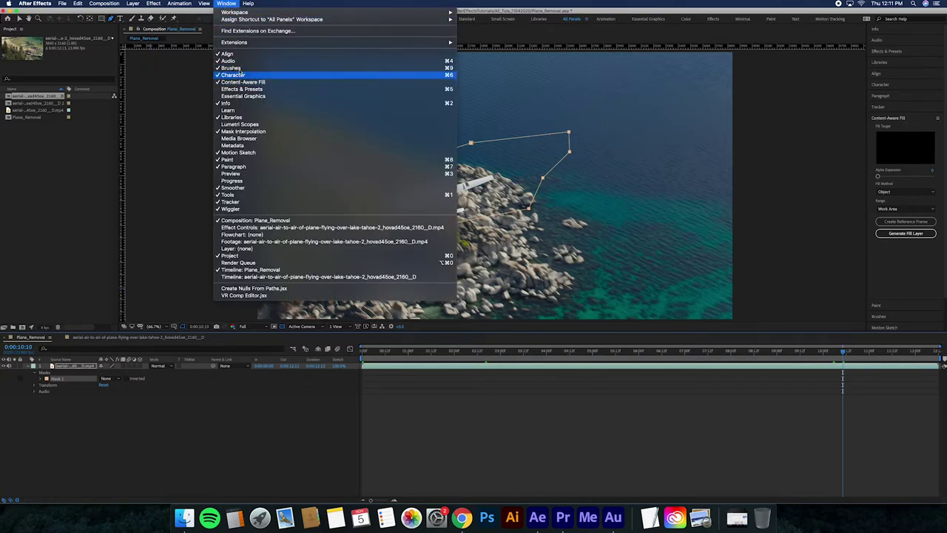
{"action": "left_click", "coordinate": [233, 5]}
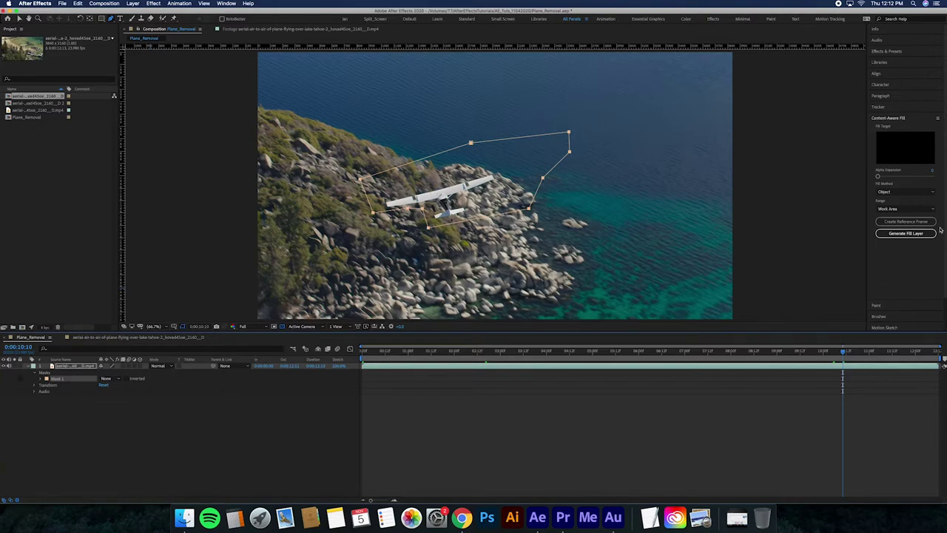
- Set Mask 1 to Subtract and generate a Content-Aware Fill layer
{"action": "left_click", "coordinate": [110, 381]}
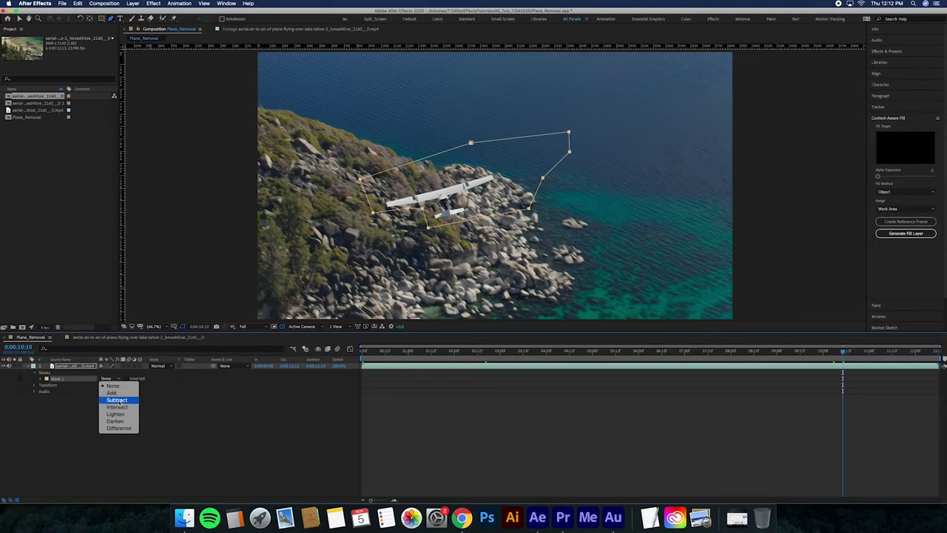
{"action": "left_click", "coordinate": [117, 400]}
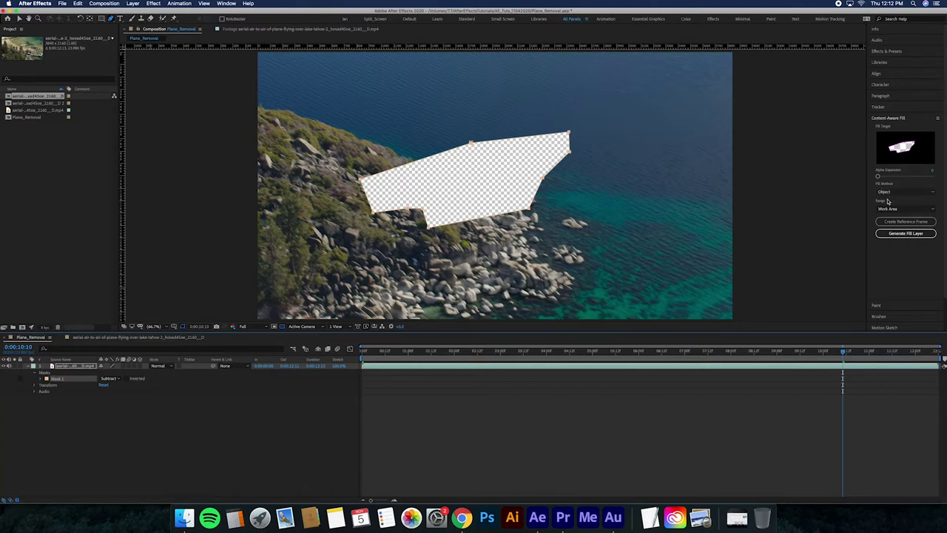
{"action": "left_click", "coordinate": [899, 236]}
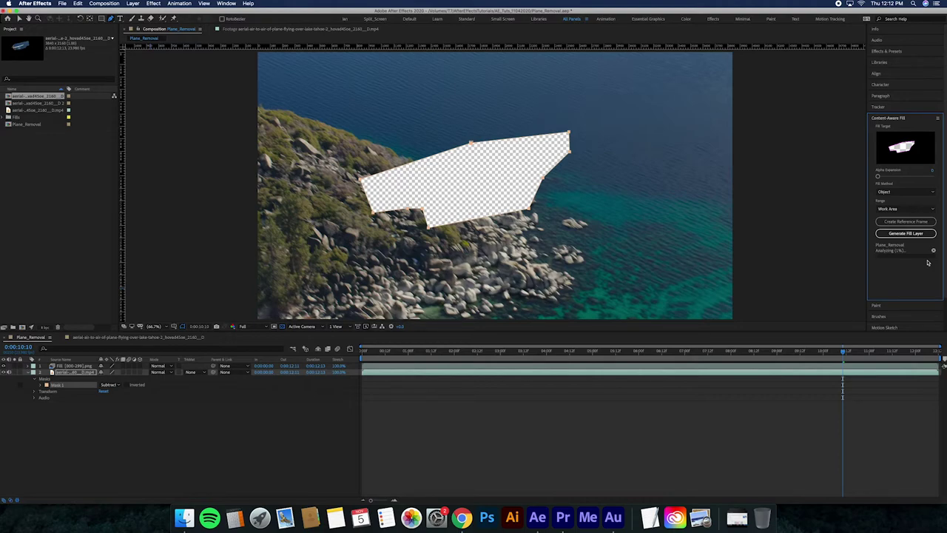
- Return the playhead to the first frame and scrub while the fill analysis completes
{"action": "left_click", "coordinate": [361, 353]}
{"action": "left_click_drag", "start_coordinate": [363, 351], "coordinate": [393, 348]}
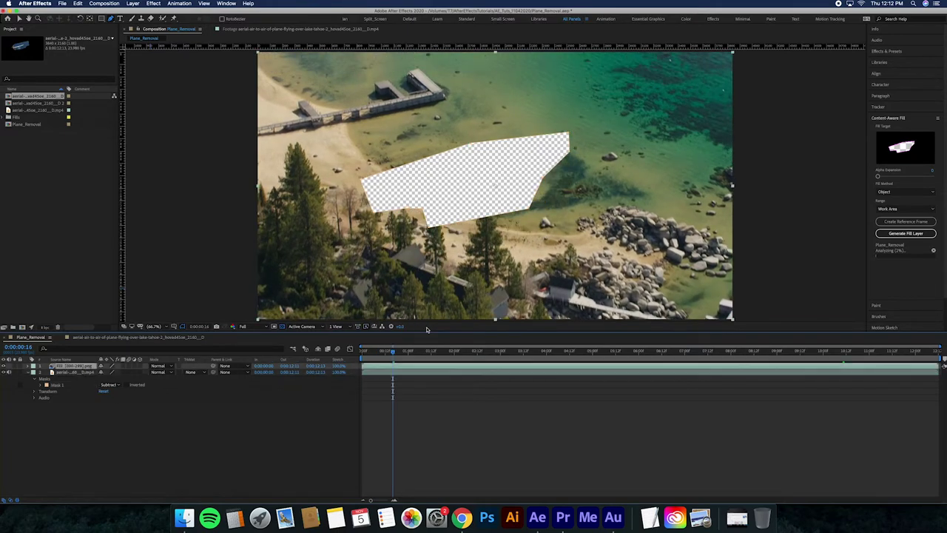
{"action": "left_click", "coordinate": [363, 351]}
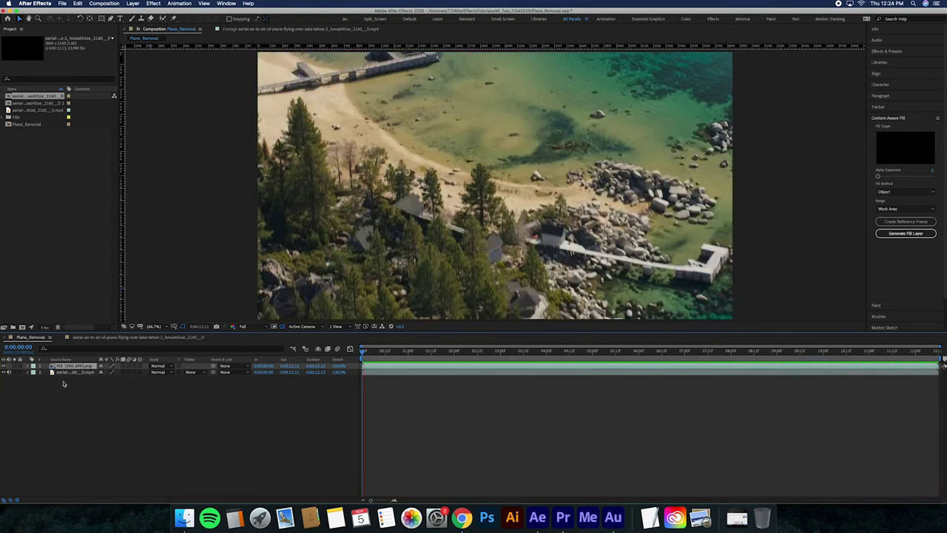
{"action": "left_click", "coordinate": [42, 372]}
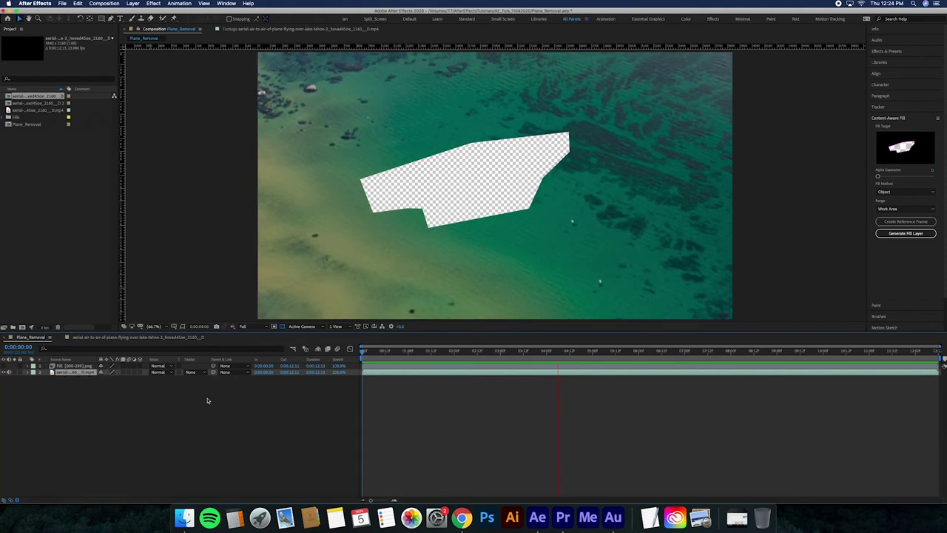
{"action": "key", "text": "space"}
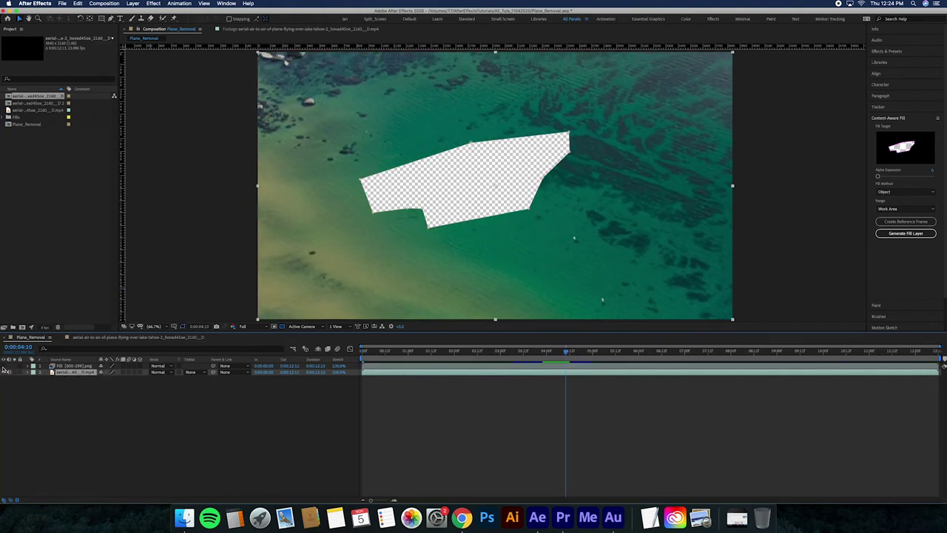
{"action": "left_click", "coordinate": [4, 367]}
{"action": "left_click", "coordinate": [4, 372]}
{"action": "left_click_drag", "start_coordinate": [379, 353], "coordinate": [434, 351]}
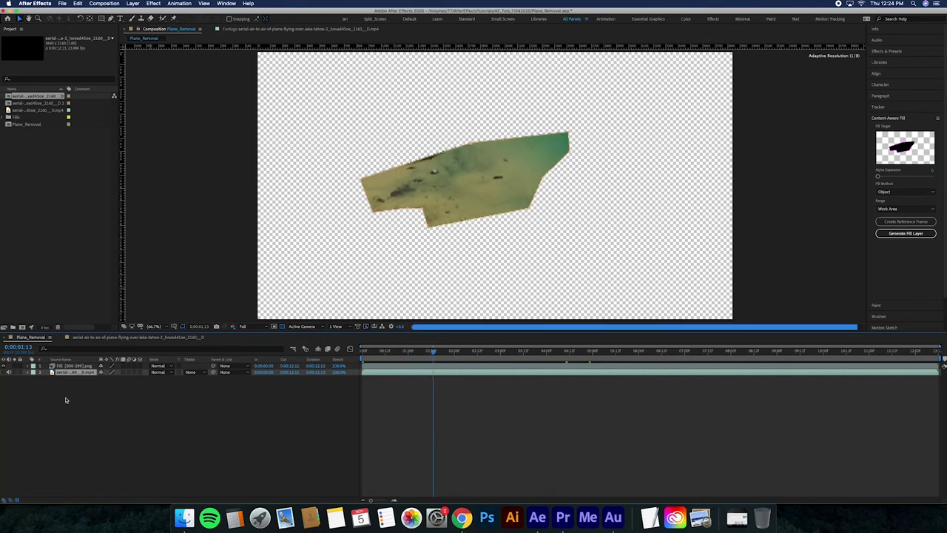
{"action": "left_click", "coordinate": [4, 372]}
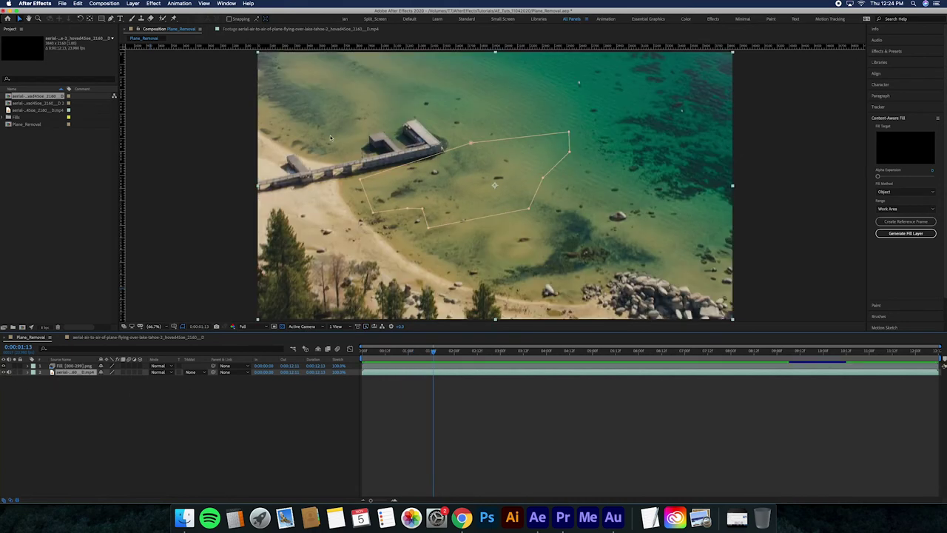
{"action": "left_click_drag", "start_coordinate": [435, 353], "coordinate": [899, 360]}
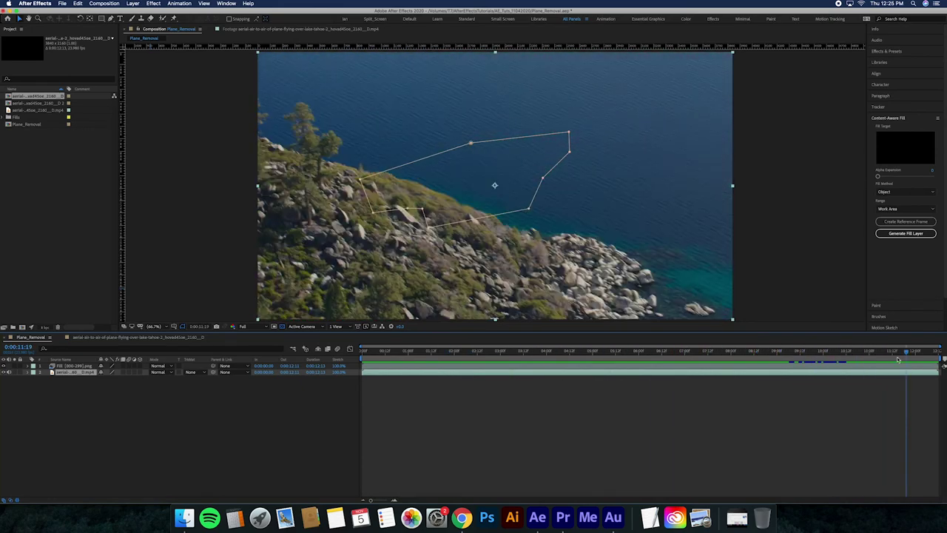